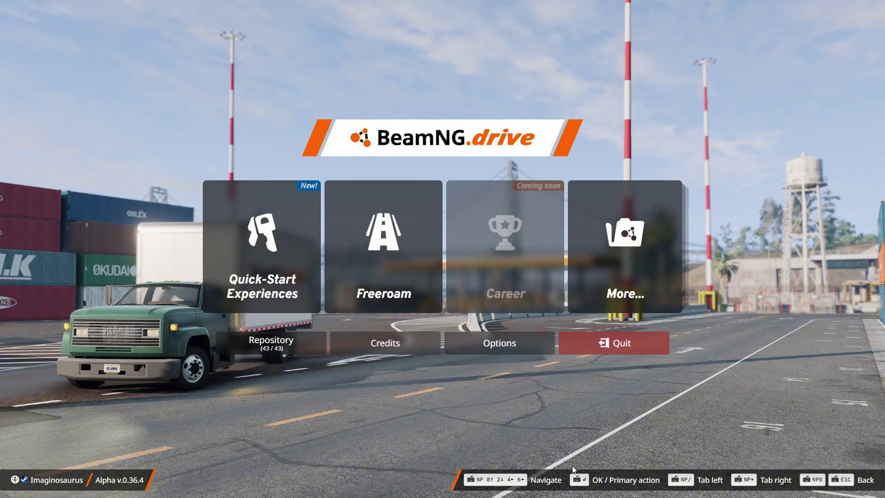
Step: Subscribe to the mod "ETK K Series GT3, and other etk race parts" in the in-game mod repository
left_click(293, 344)
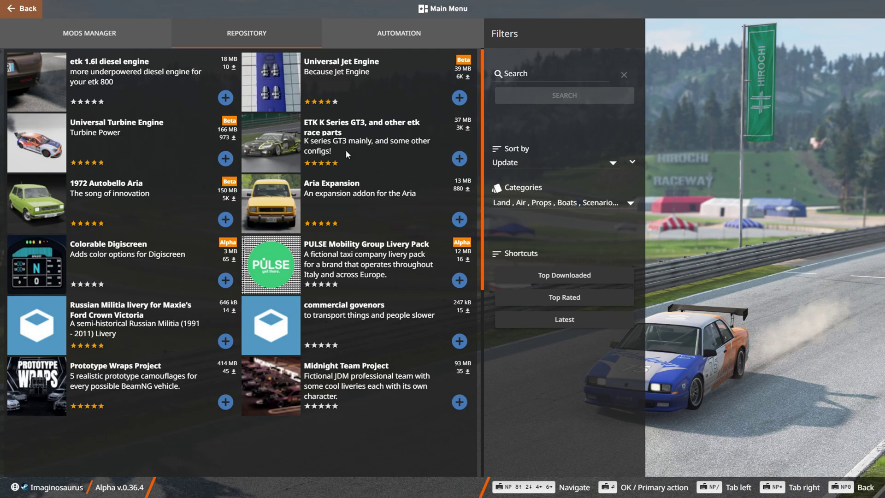
left_click(350, 123)
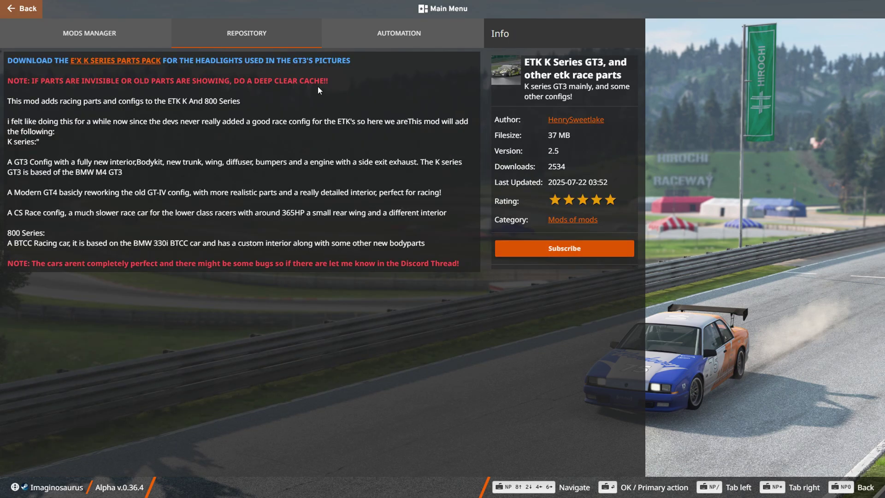
left_click(555, 250)
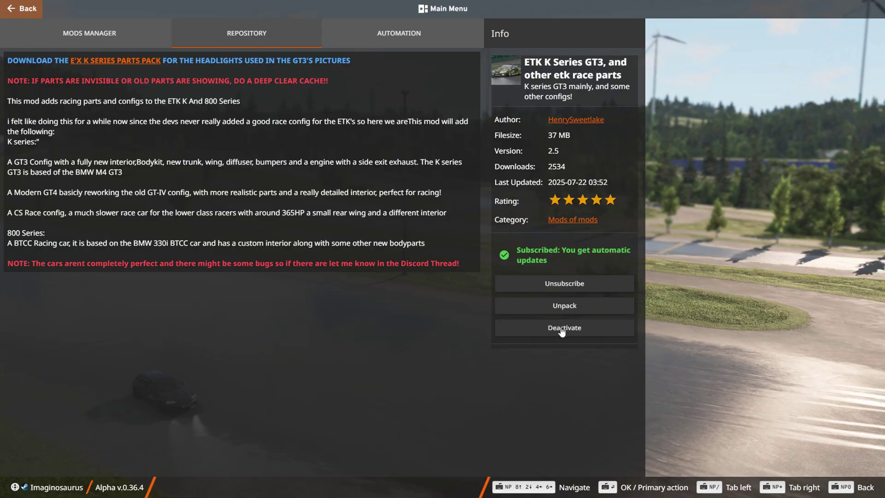
Step: Leave the mod repository for the main menu and quit the game
left_click(22, 8)
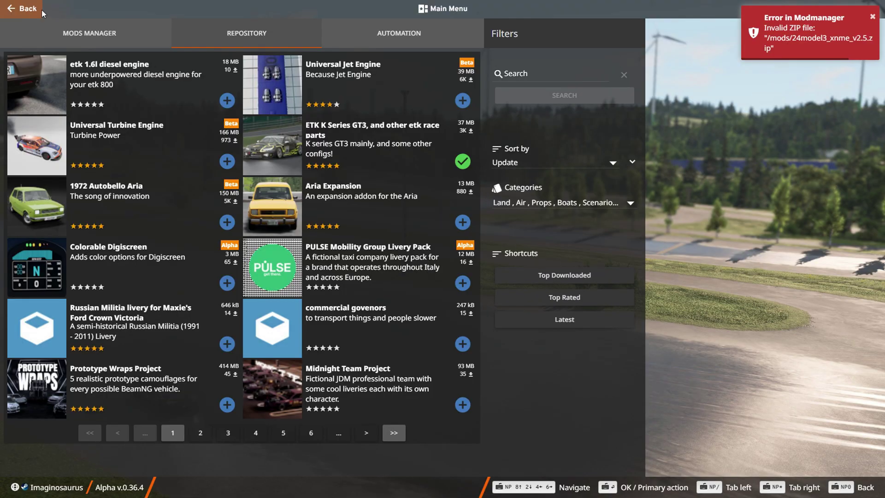
left_click(22, 8)
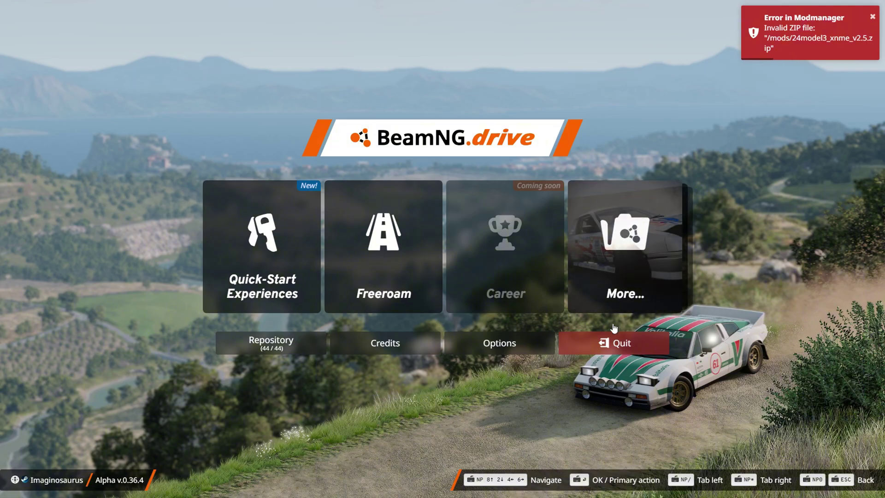
left_click(613, 349)
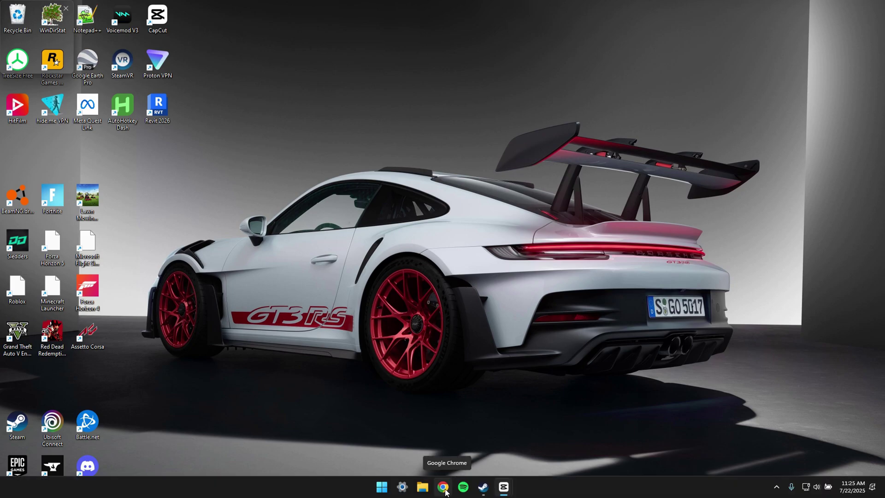
Step: Switch to Google Chrome, search the web for "modland" and open the ModLand.net site
left_click(444, 486)
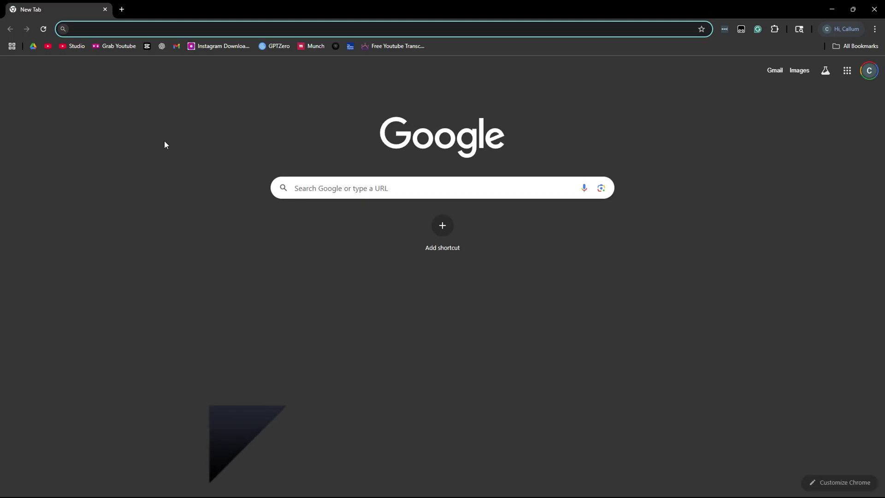
type("modland")
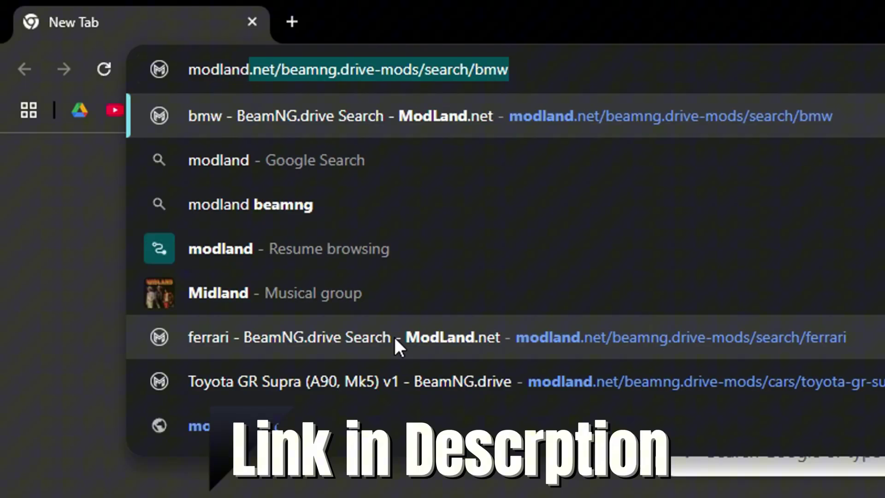
key("Delete")
key("Return")
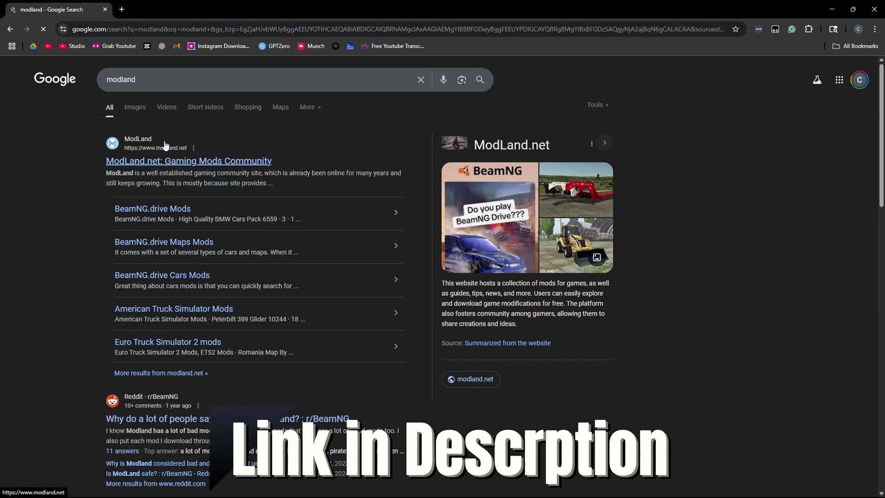
left_click(149, 161)
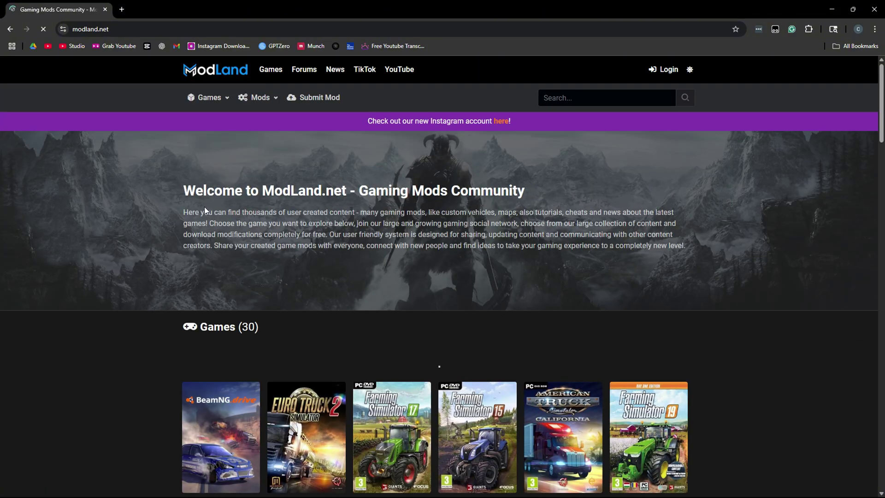
Step: Open the BeamNG.drive mods section of ModLand and look over its trending mods
scroll(254, 322, "down", 2)
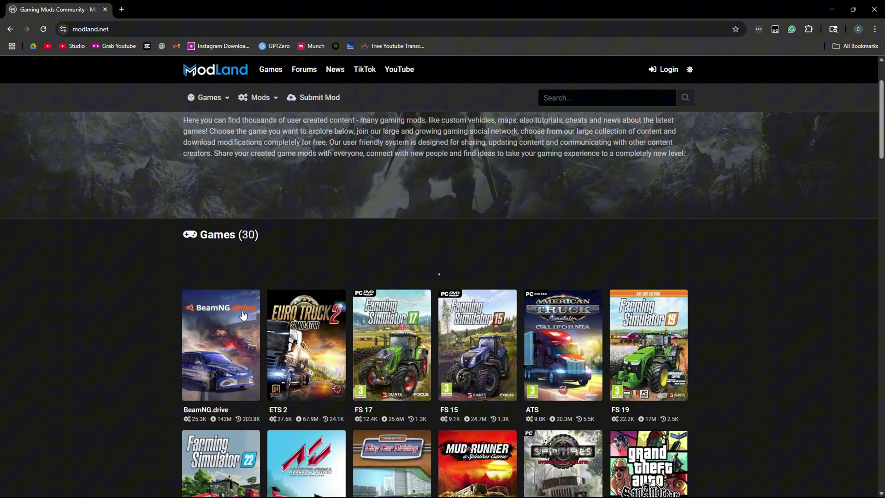
left_click(223, 327)
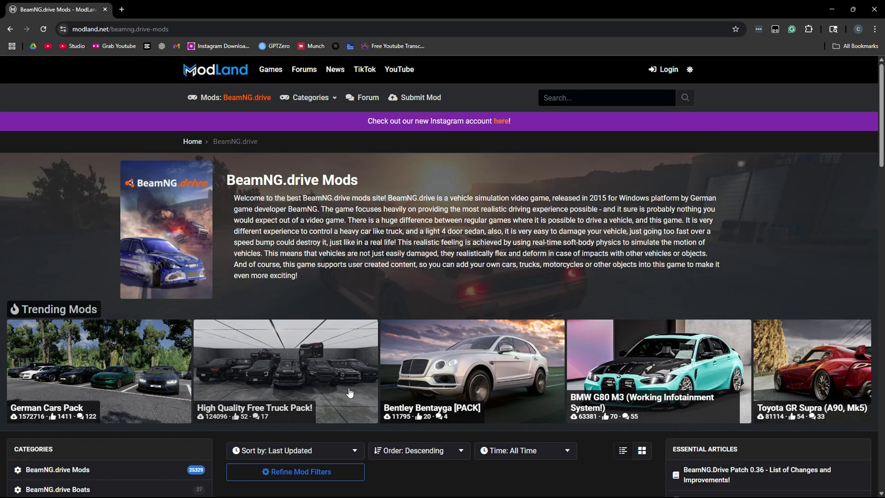
scroll(680, 332, "down", 4)
scroll(451, 297, "up", 2)
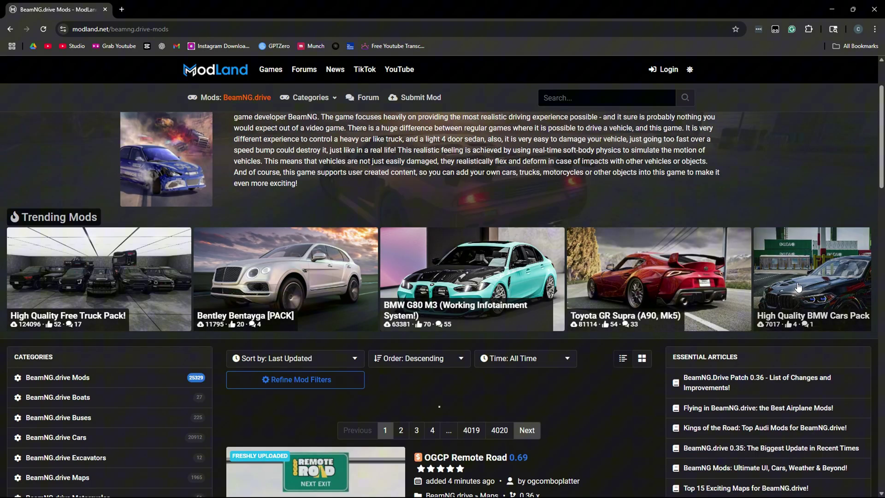
scroll(217, 297, "up", 2)
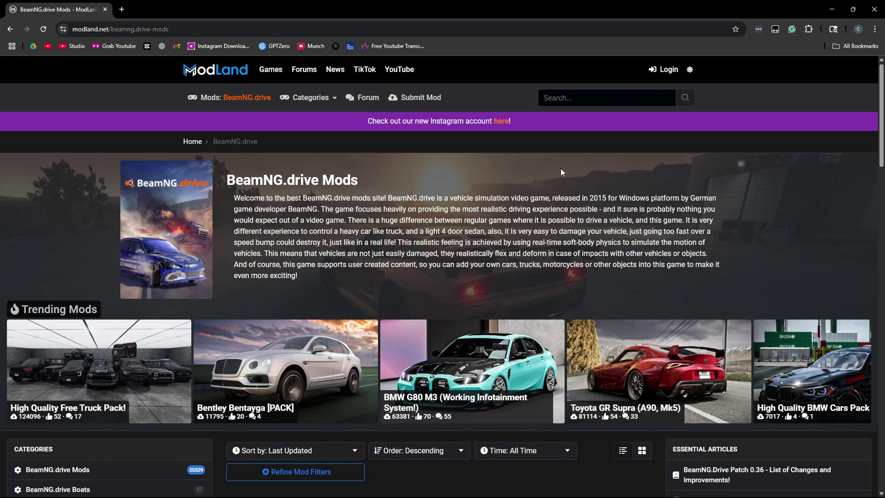
Step: Search the BeamNG.drive mods on ModLand for "bmw"
left_click(585, 101)
type("bmw")
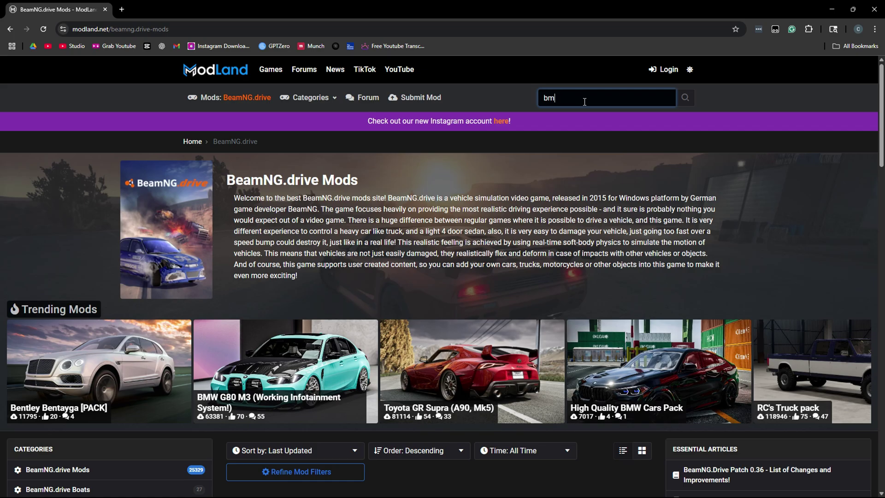
key("BackSpace")
key("BackSpace")
type("mw")
key("Return")
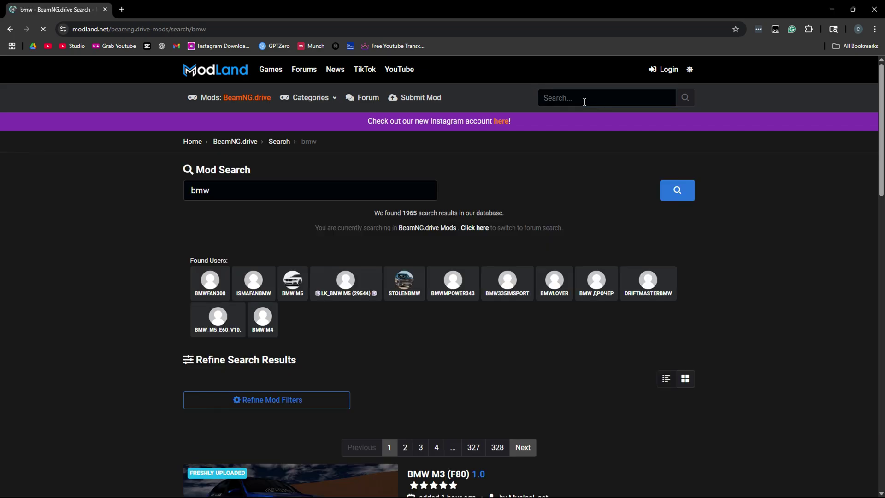
Step: Open the BMW Pack 1987-2025 mod from the search results and bring up its external download links
scroll(402, 209, "down", 14)
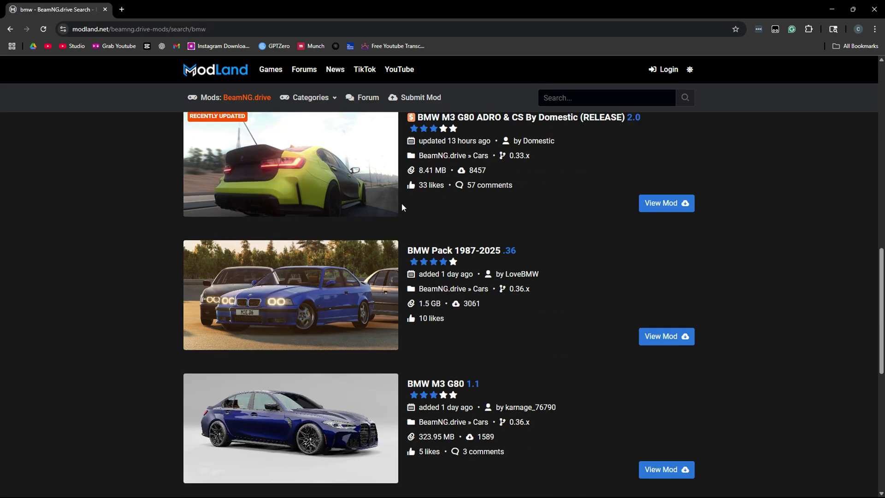
left_click(453, 250)
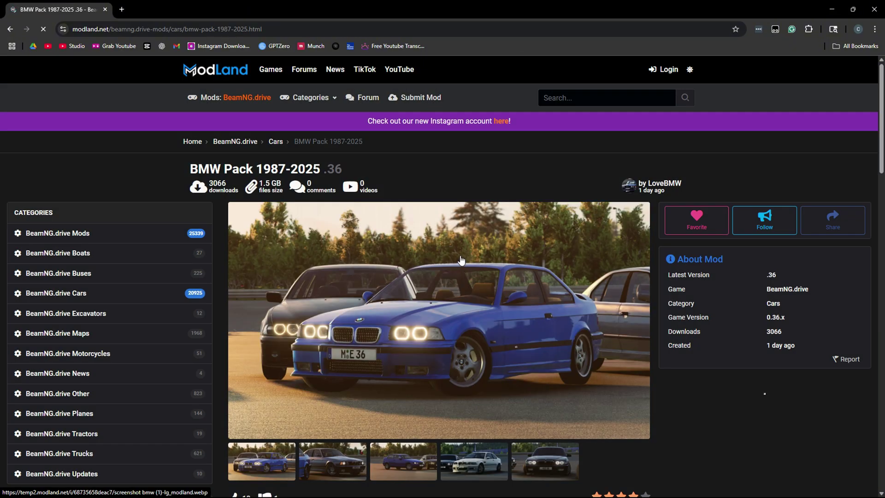
scroll(450, 256, "down", 2)
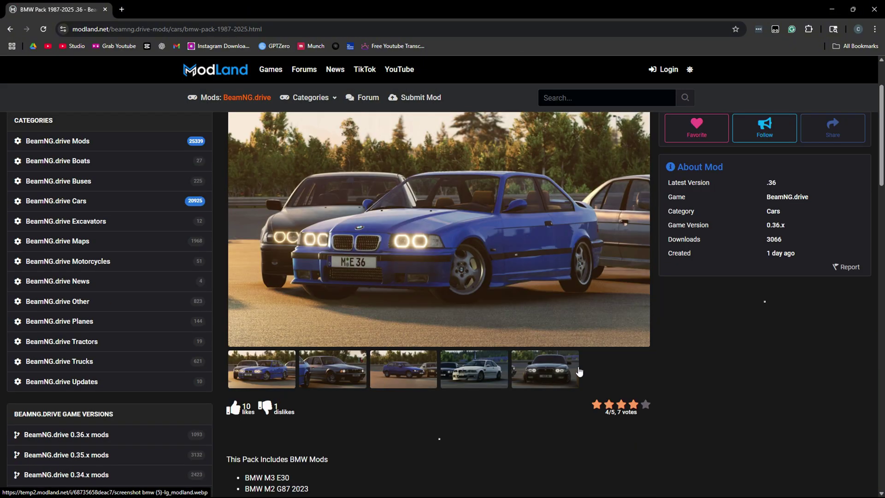
scroll(399, 245, "down", 4)
scroll(391, 249, "down", 3)
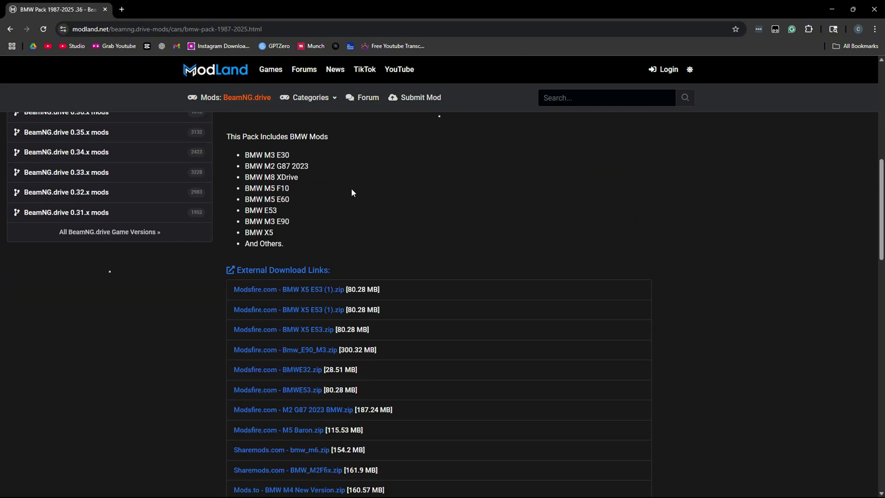
scroll(353, 189, "down", 2)
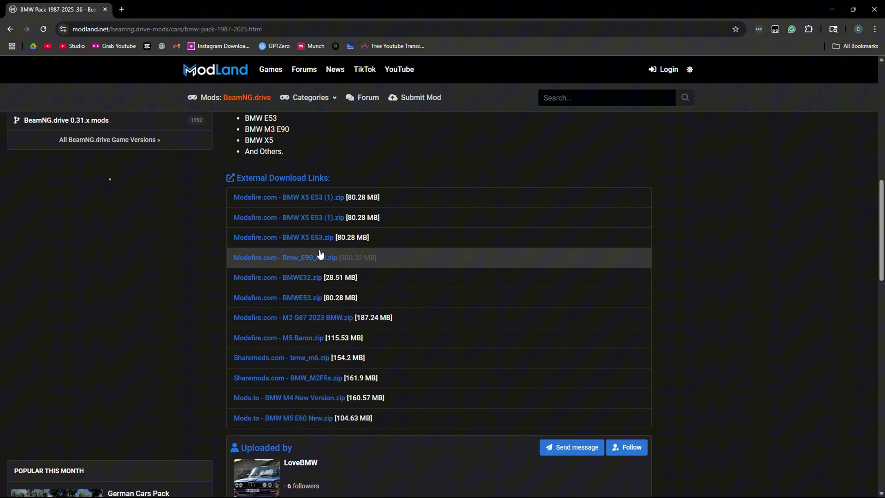
Step: Download Bmw_E90_M3.zip through its ModsFire link, continuing to the external site, and check the browser's downloads
left_click(291, 259)
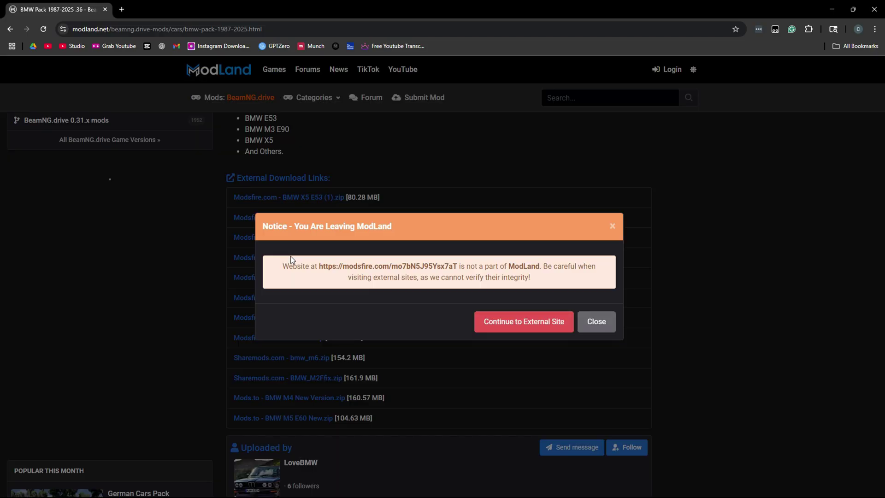
left_click(524, 318)
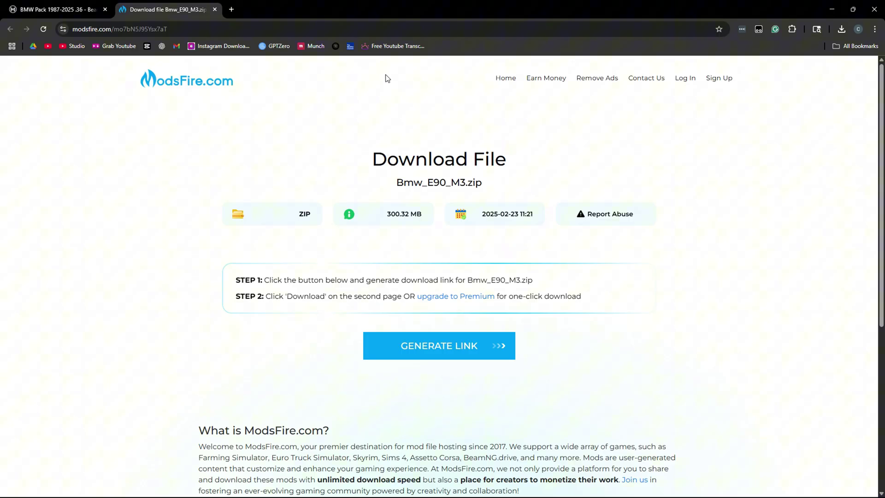
left_click(445, 347)
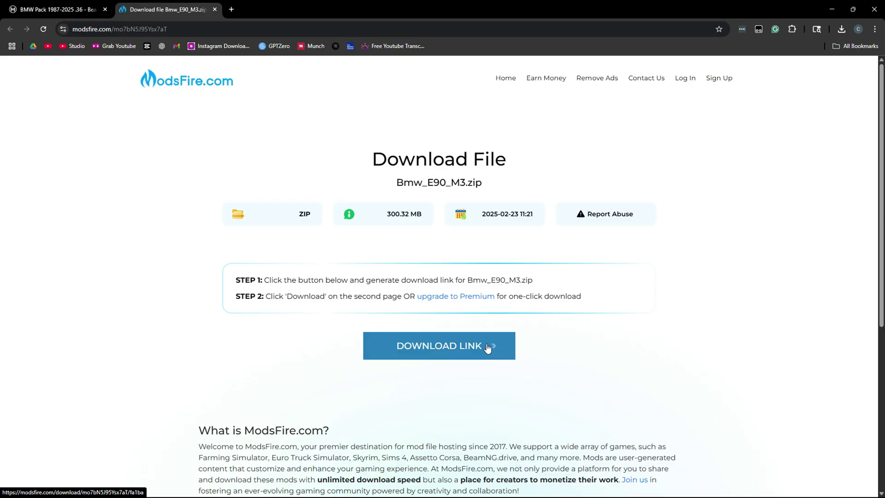
left_click(488, 346)
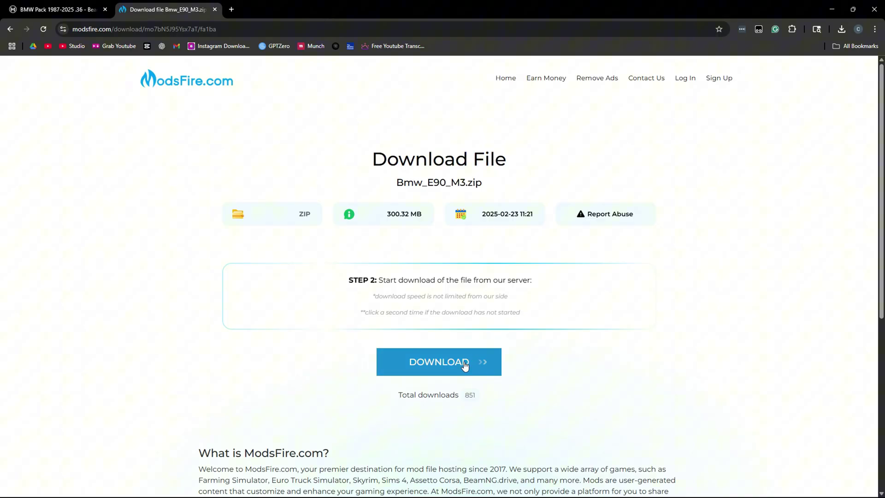
left_click(463, 367)
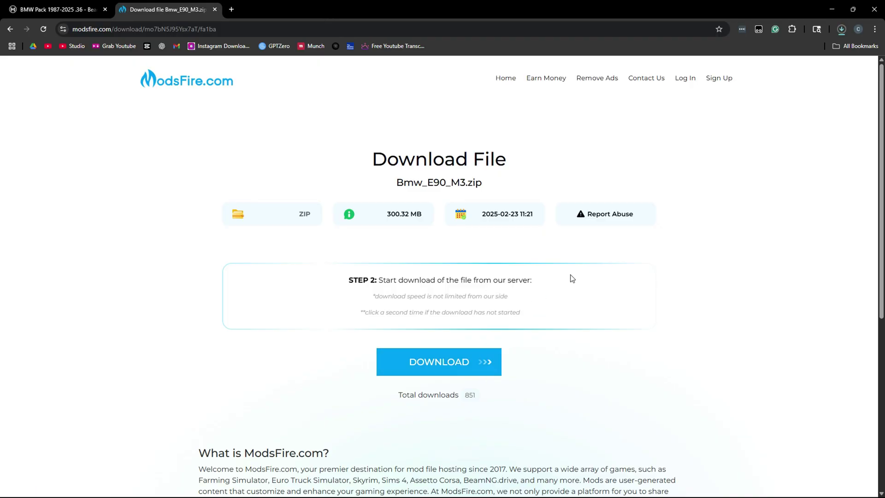
left_click(843, 29)
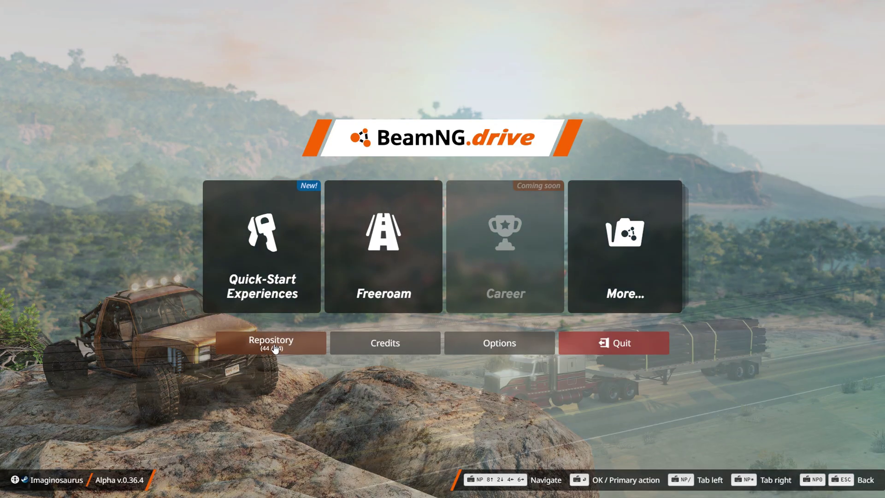
Step: Switch to BeamNG.drive and open the game's mod folder from its list of installed mods
left_click(273, 345)
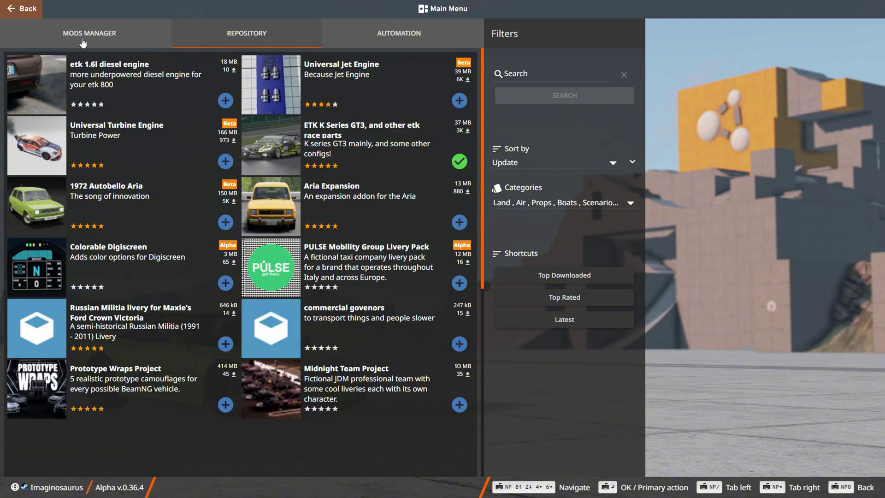
left_click(111, 42)
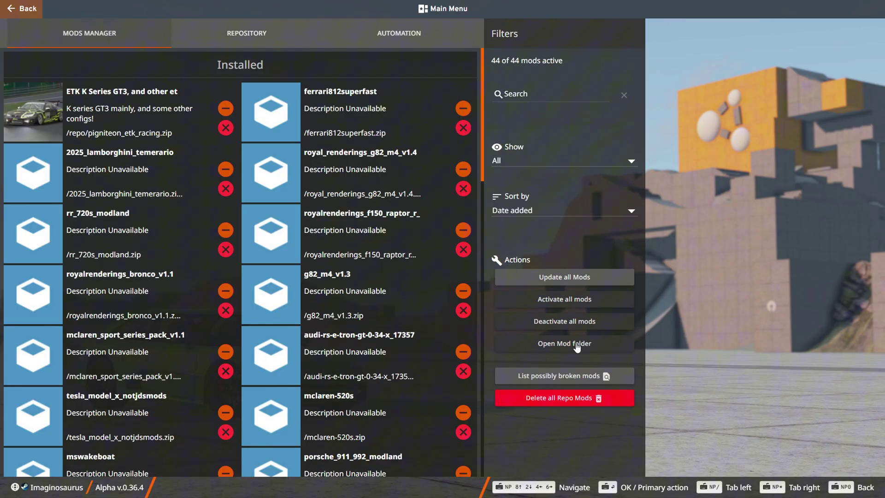
left_click(546, 345)
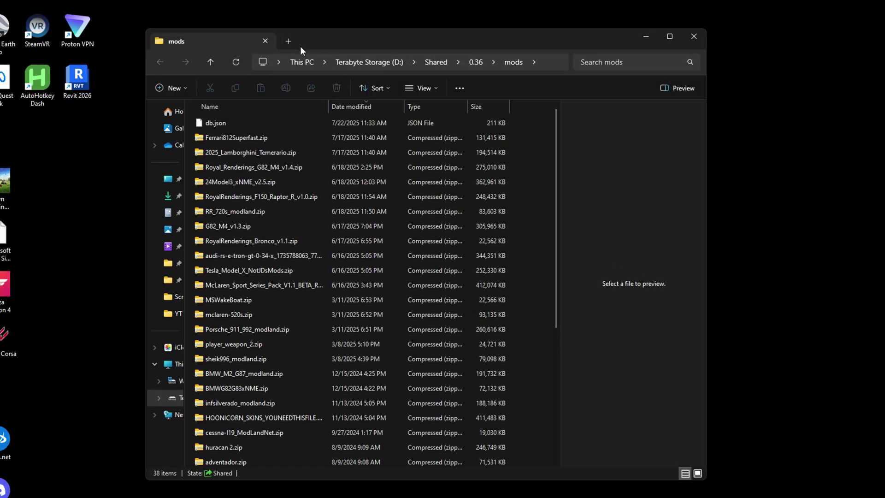
Step: Move Bmw_E90_M3.zip from the Downloads folder into the game's mods folder
left_click(289, 41)
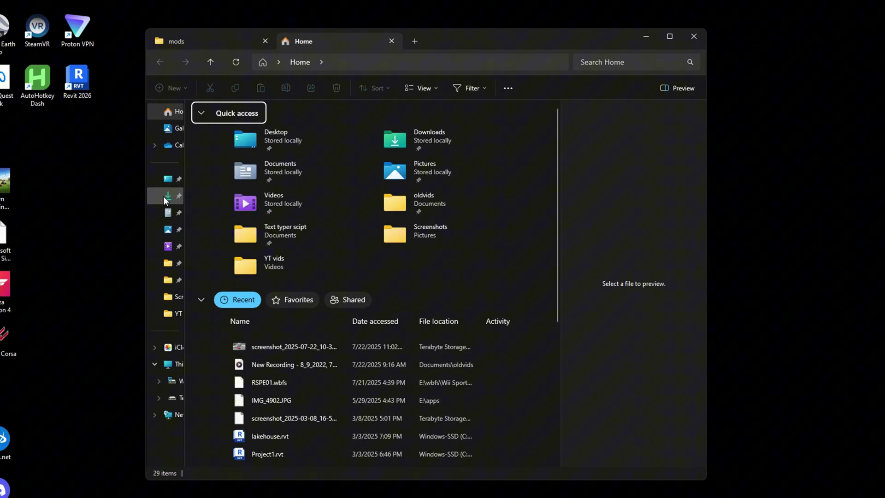
left_click(164, 197)
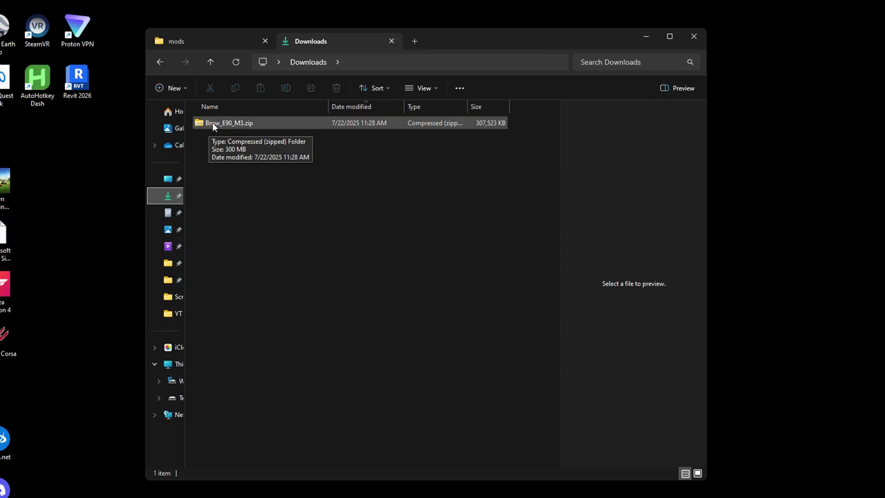
left_click_drag(214, 123, 226, 35)
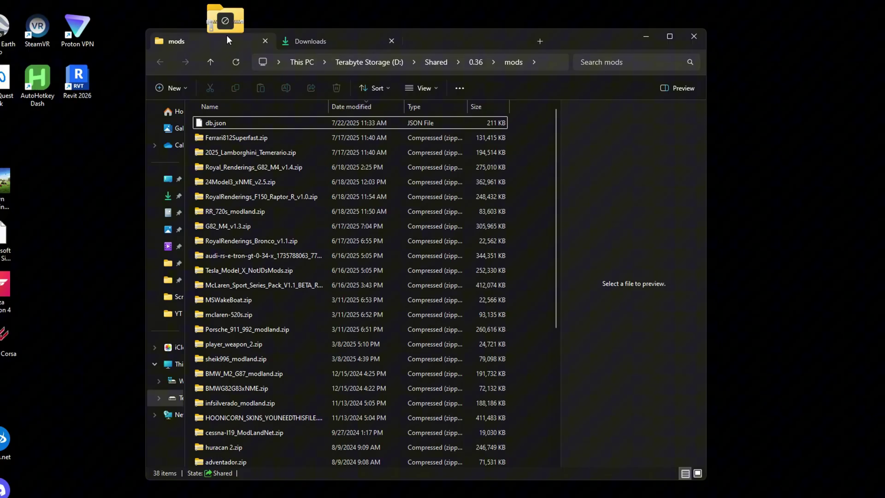
left_click_drag(226, 37, 529, 161)
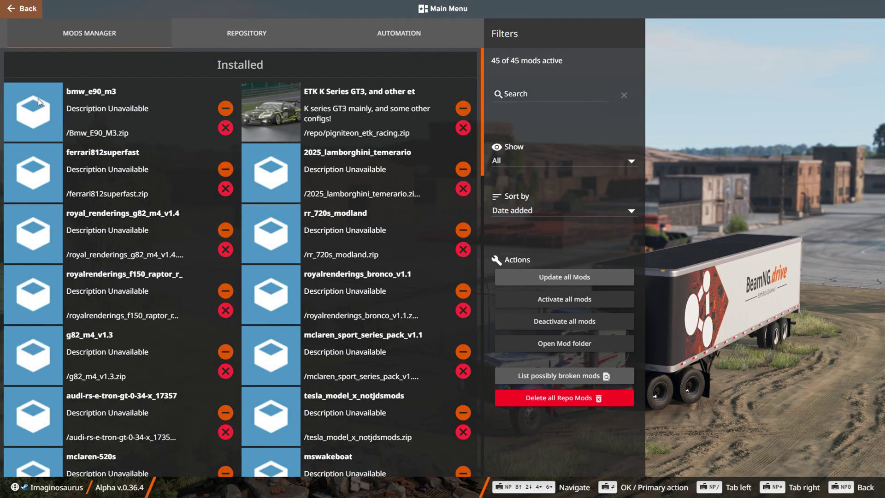
Step: Leave the mods manager and start a Freeroam session on the Utah, USA map
left_click(35, 12)
left_click(379, 225)
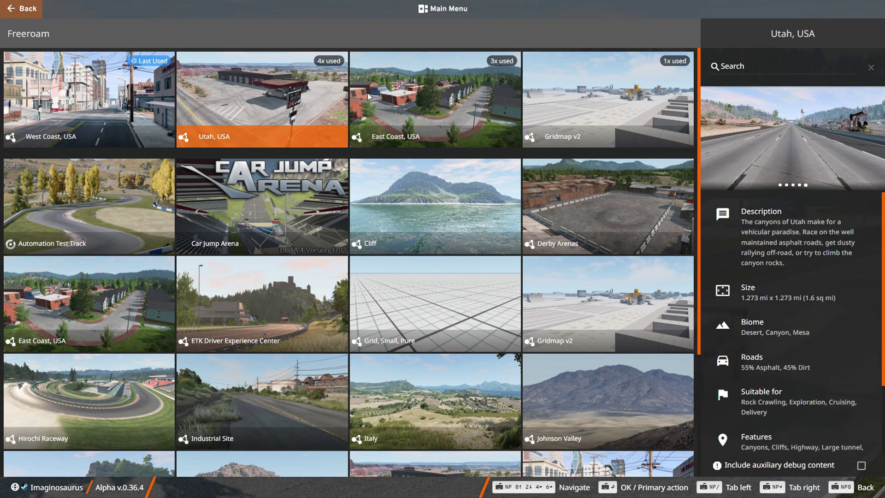
left_click(266, 110)
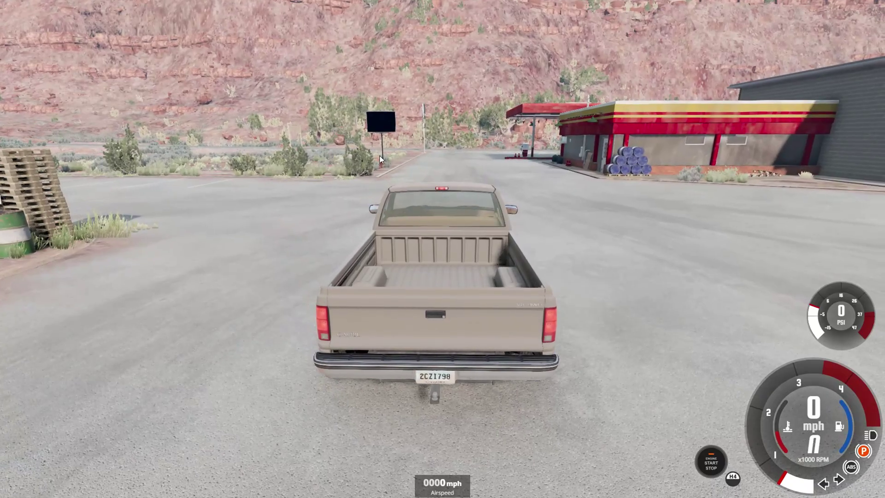
left_click_drag(373, 192, 334, 184)
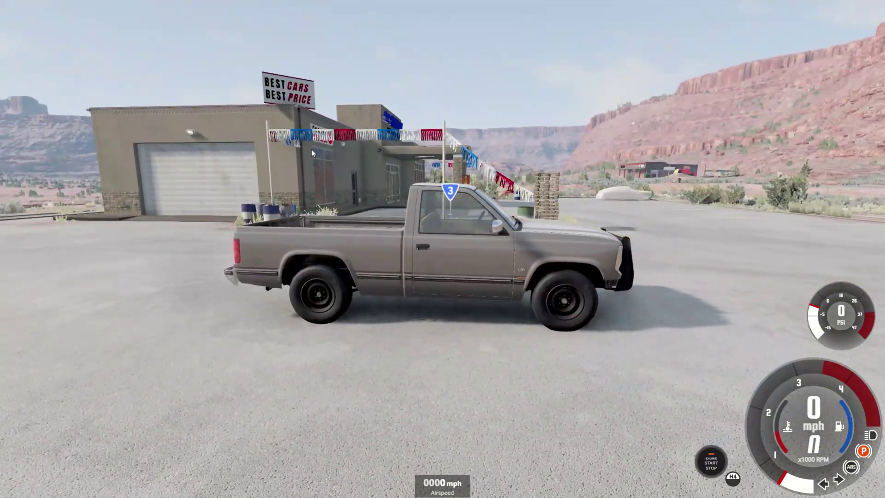
Step: Open the vehicle selector and bring up the configurations of the BMW 3-Series (E90)
key("Escape")
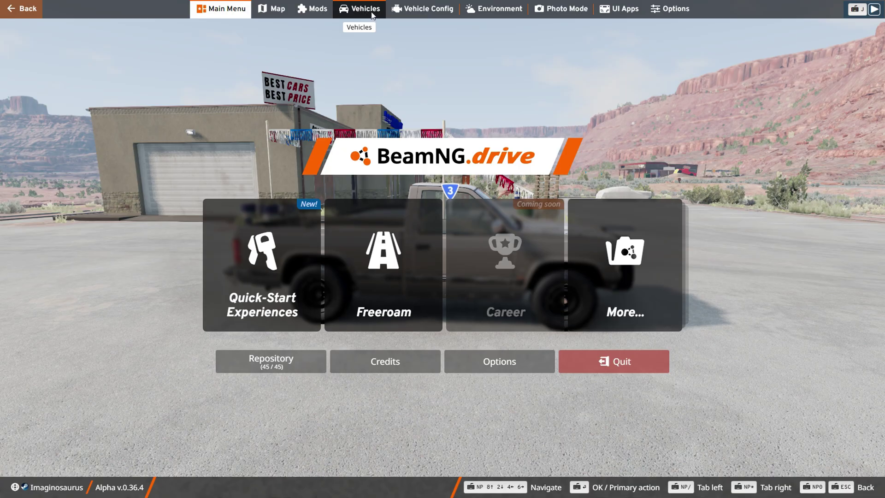
left_click(372, 14)
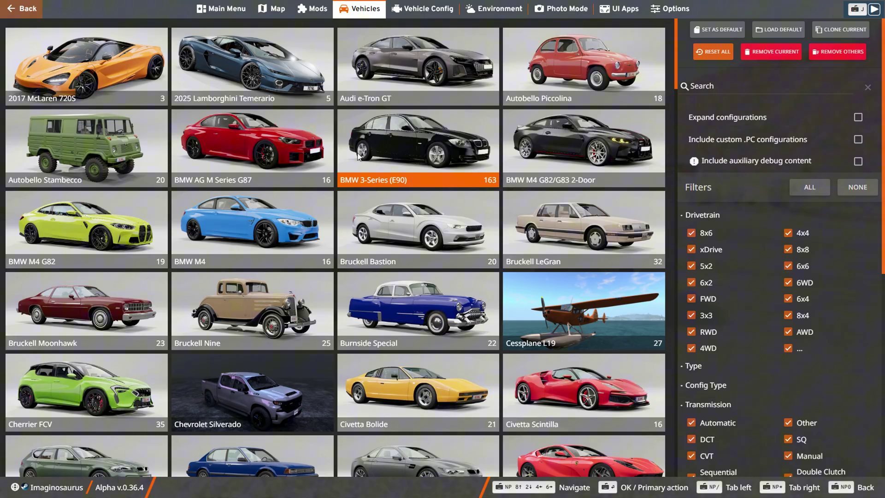
left_click(411, 155)
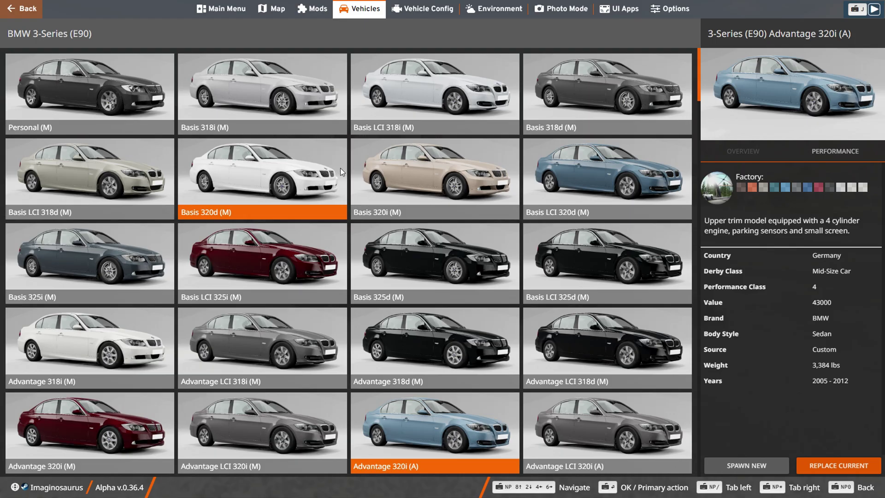
Step: Find the Alpina B3 S (A) configuration among the BMW 3-Series (E90) variants and replace the current pickup with it
scroll(493, 312, "down", 4)
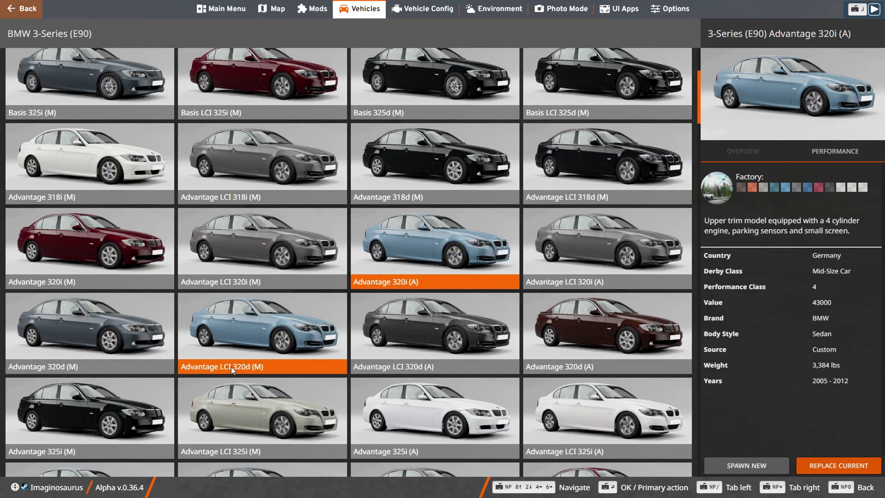
scroll(434, 344, "down", 3)
scroll(436, 343, "down", 10)
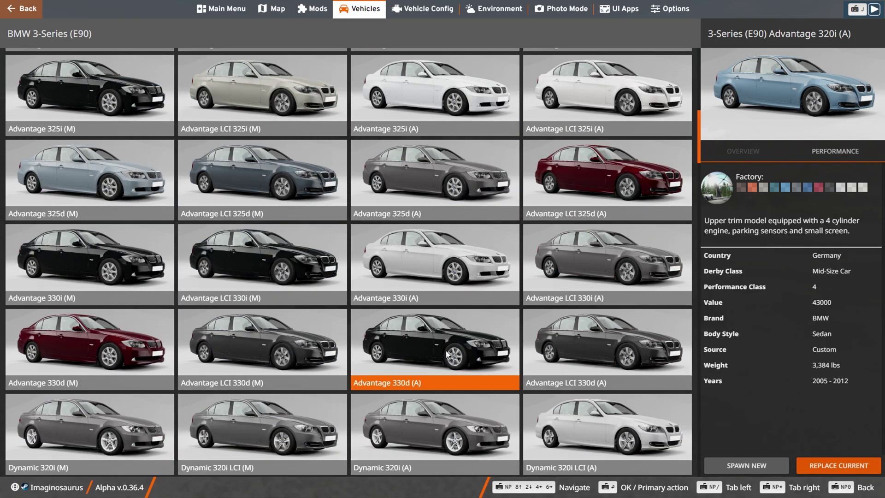
scroll(446, 351, "down", 15)
scroll(443, 435, "down", 5)
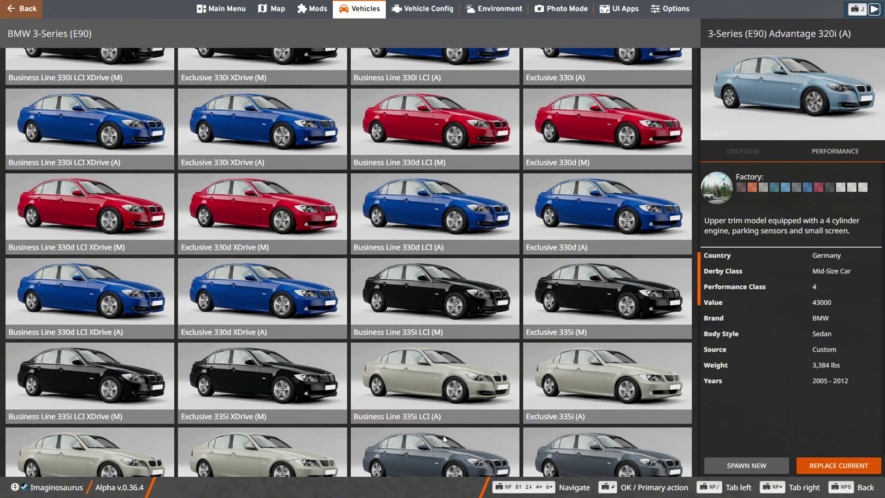
scroll(444, 383, "down", 6)
scroll(437, 371, "down", 5)
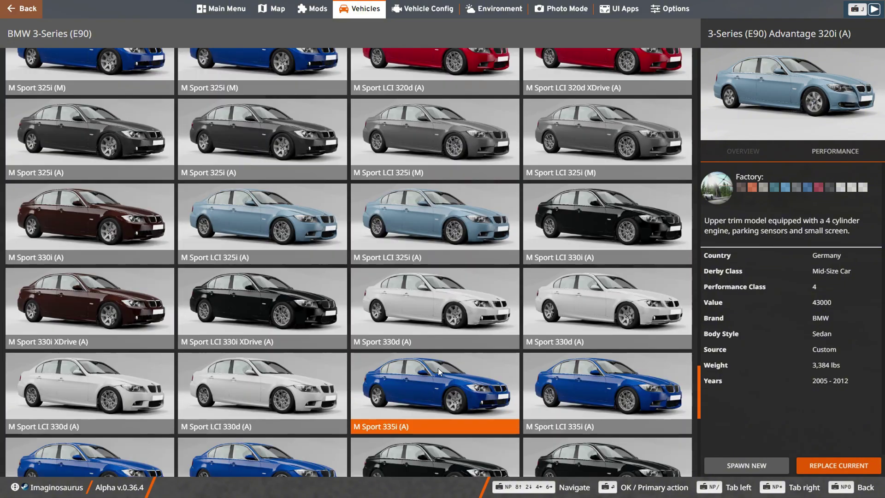
scroll(422, 380, "down", 7)
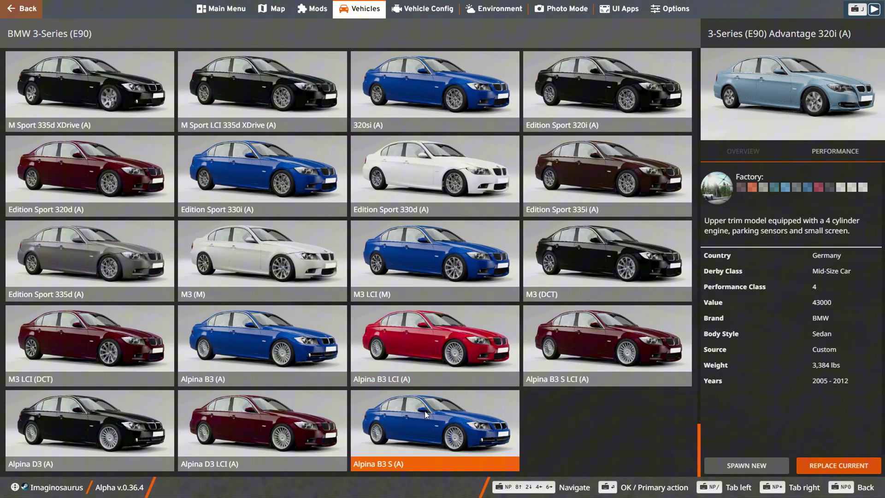
double_click(426, 415)
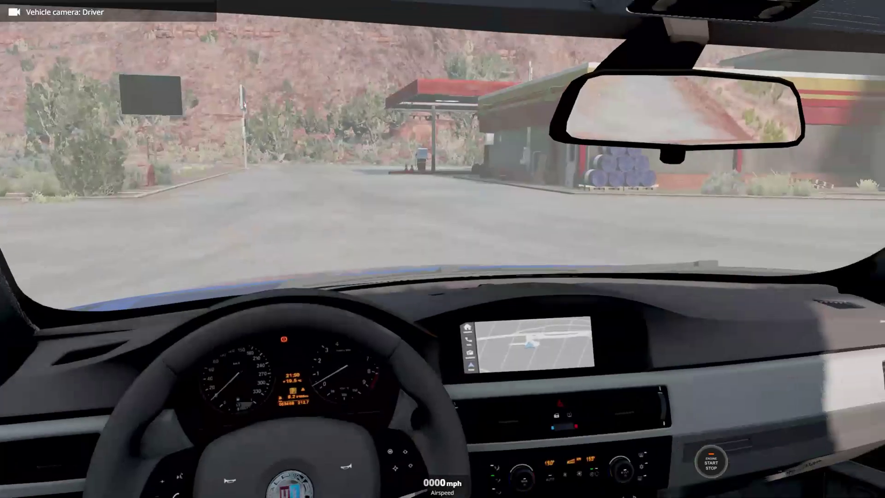
Step: Switch the vehicle camera from Driver to Orbit and inspect the spawned BMW from the front and rear
key("c")
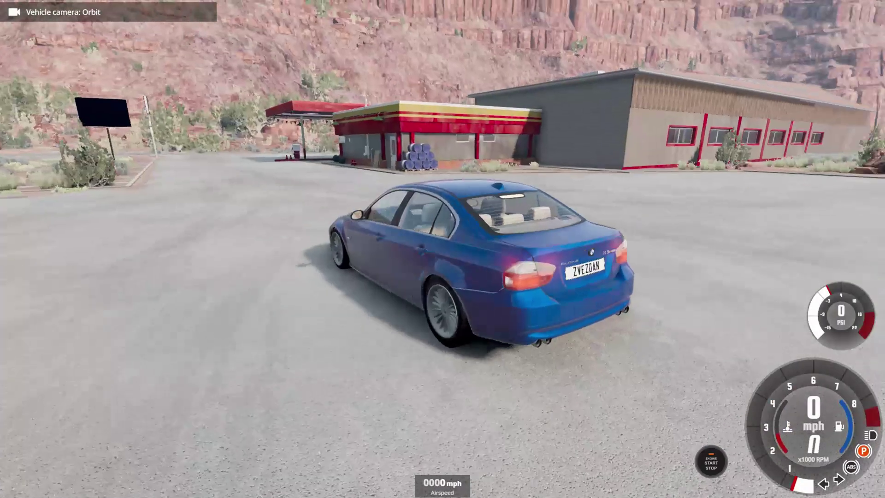
key("KP_4")
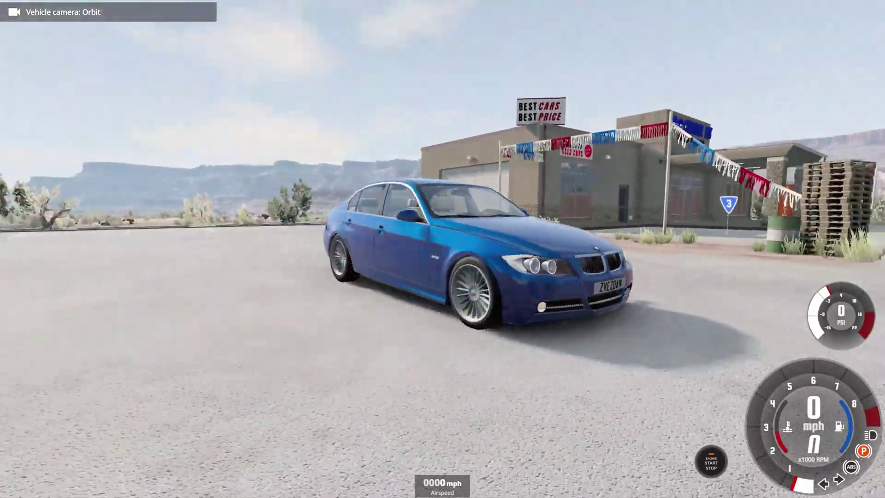
key("KP_6")
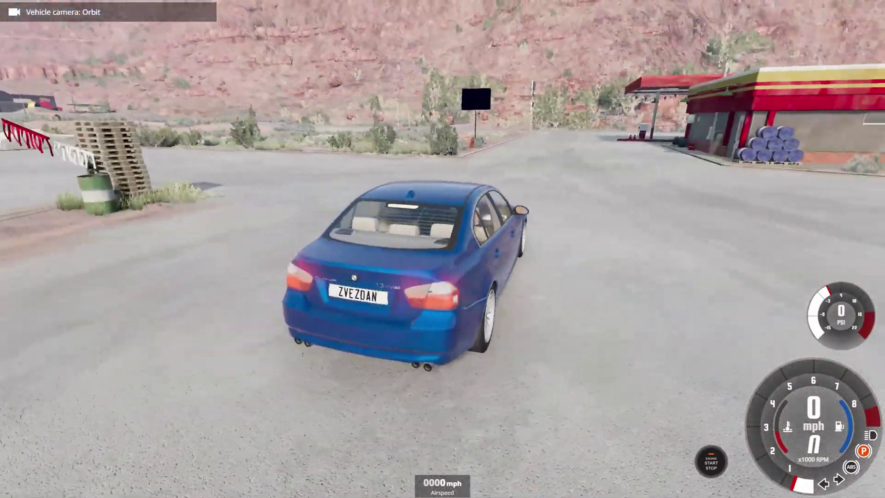
key("KP_4")
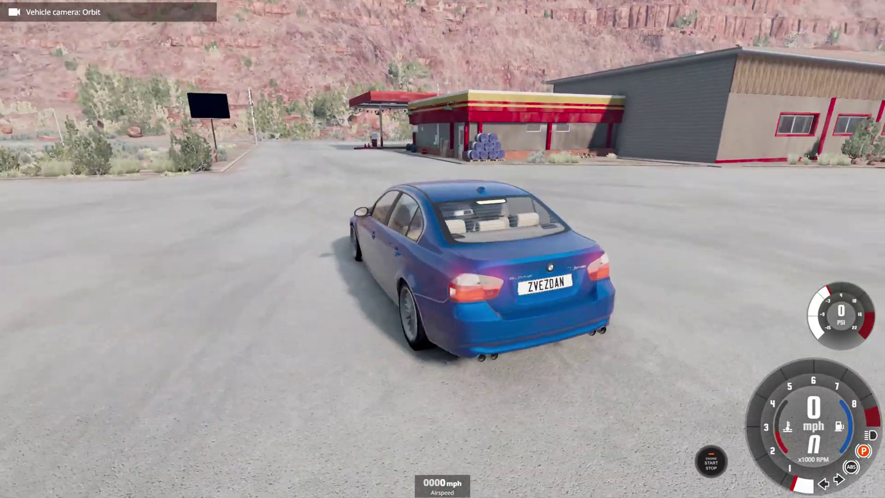
Step: Test-drive the BMW in a circle around the parking lot, past the gas station and out to the road
key("Up")
key("Right")
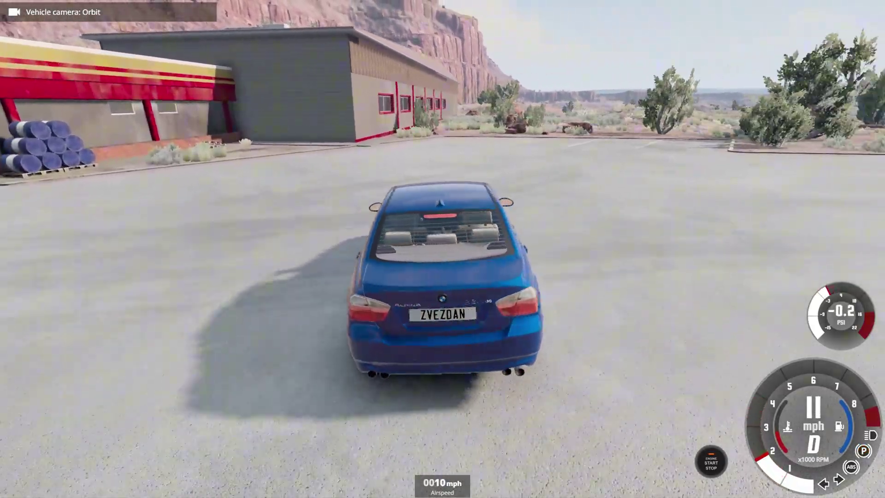
key("KP_4")
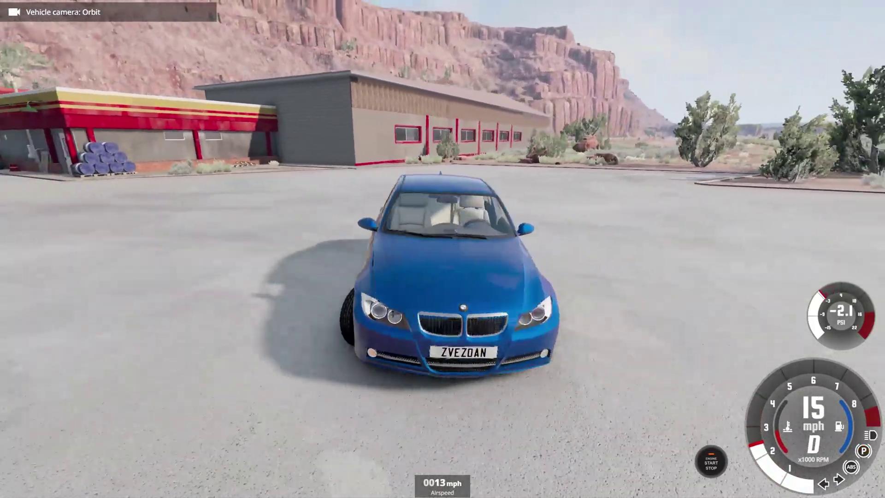
key("Right")
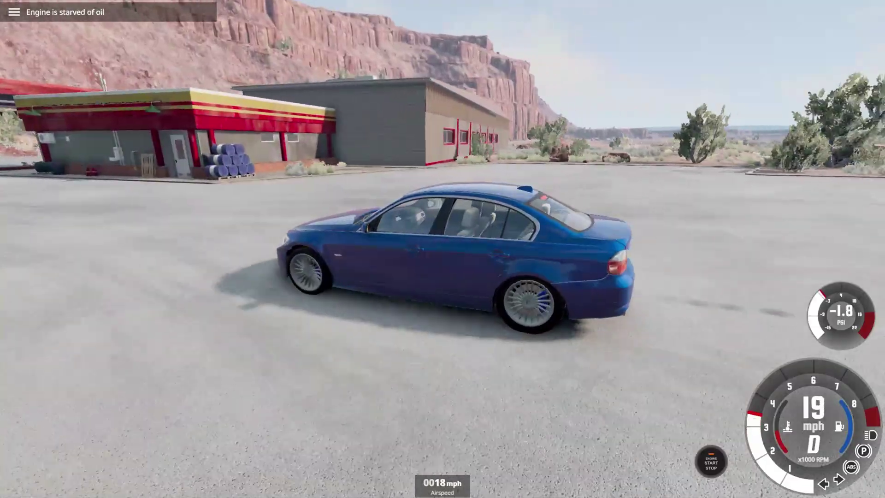
key("Up")
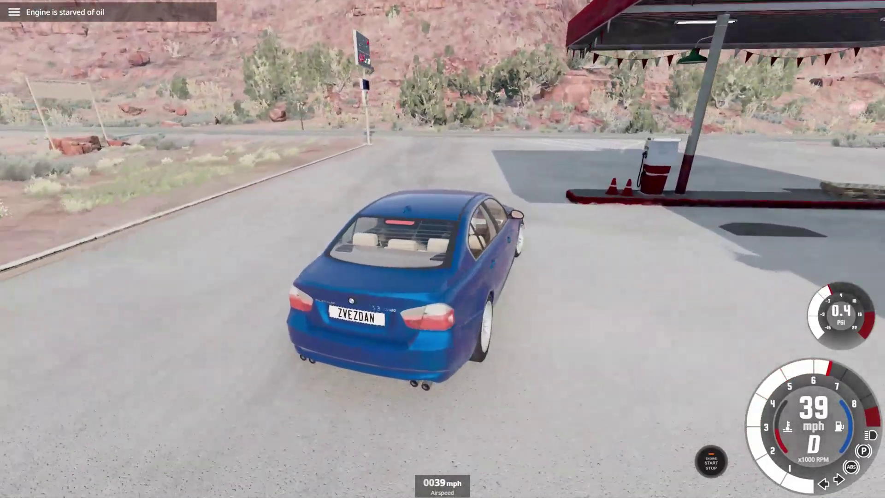
key("Left")
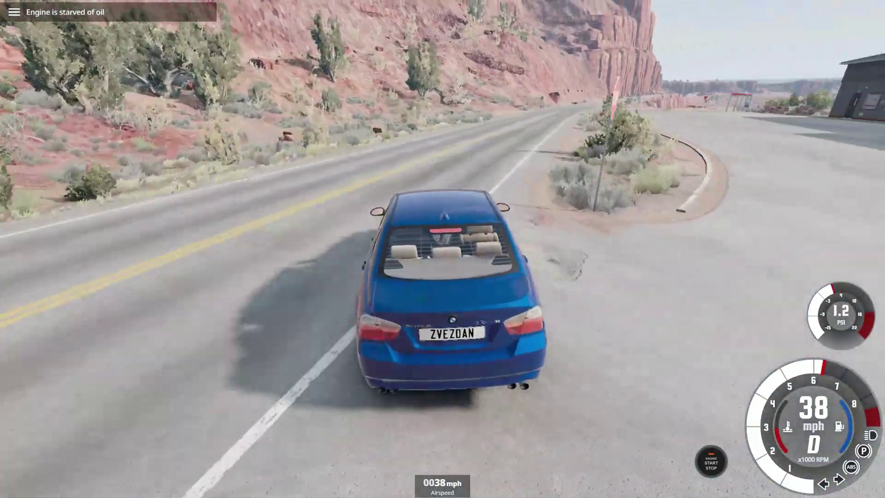